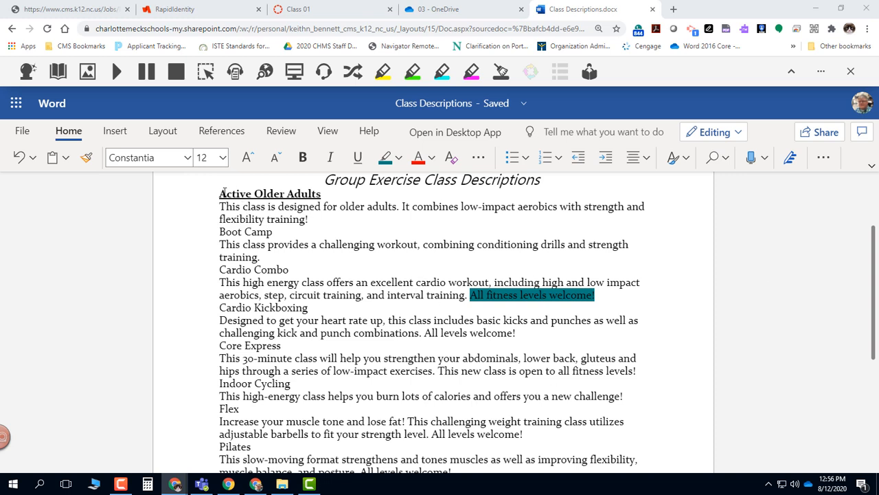
- Copy the bold, underlined formatting of the "Active Older Adults" heading to the "Boot Camp" heading with Format Painter
drag(220, 193, 276, 204)
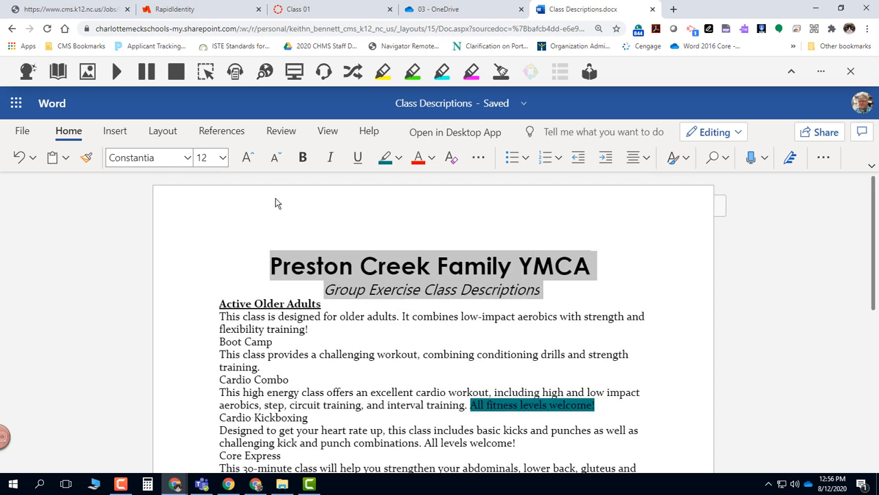
drag(219, 303, 320, 305)
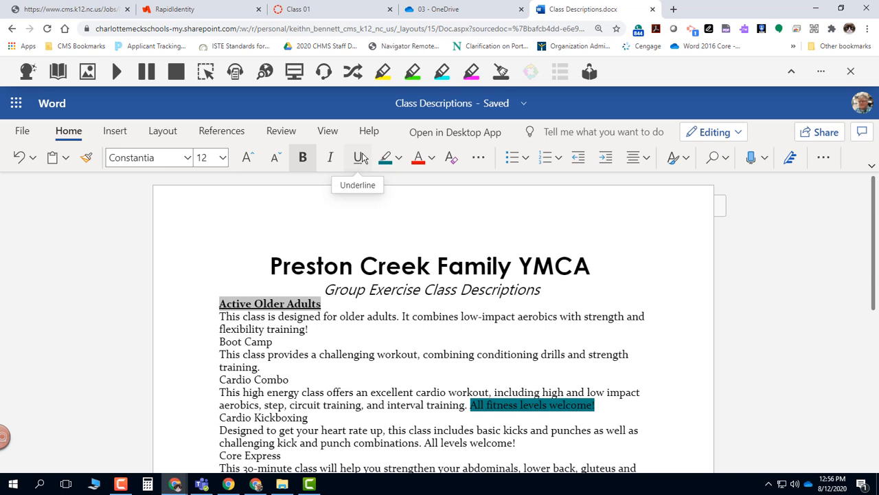
click(85, 159)
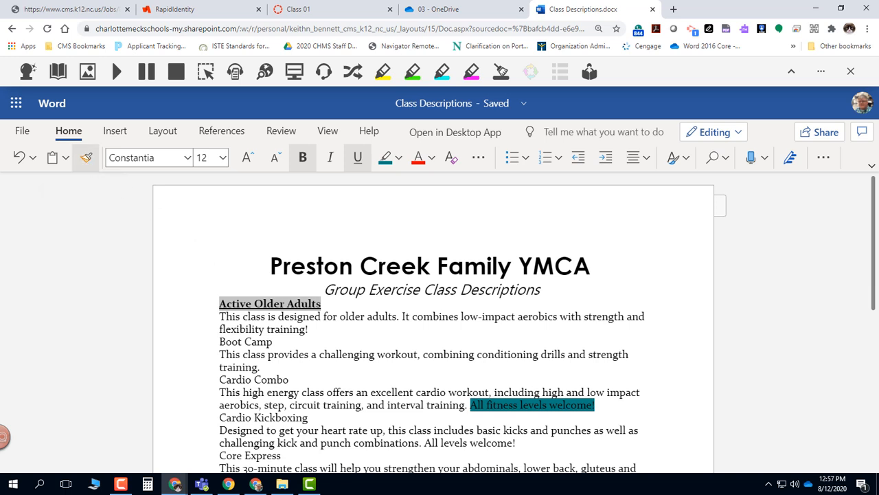
click(86, 160)
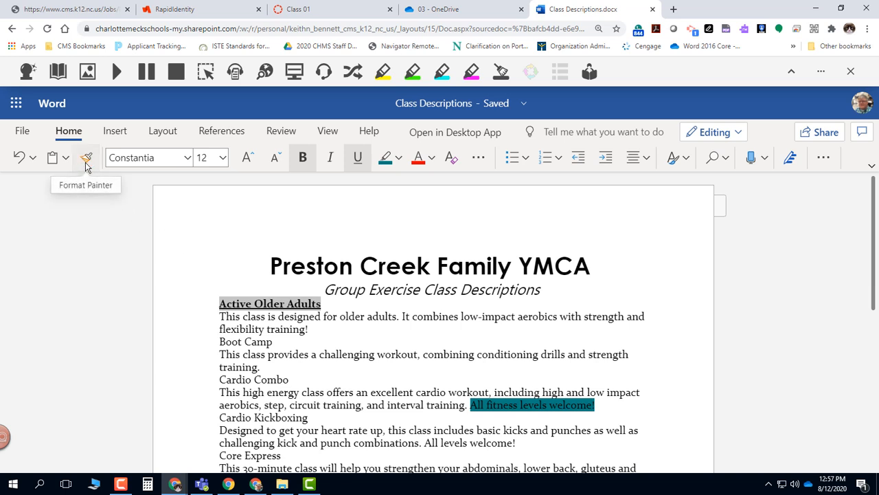
click(87, 159)
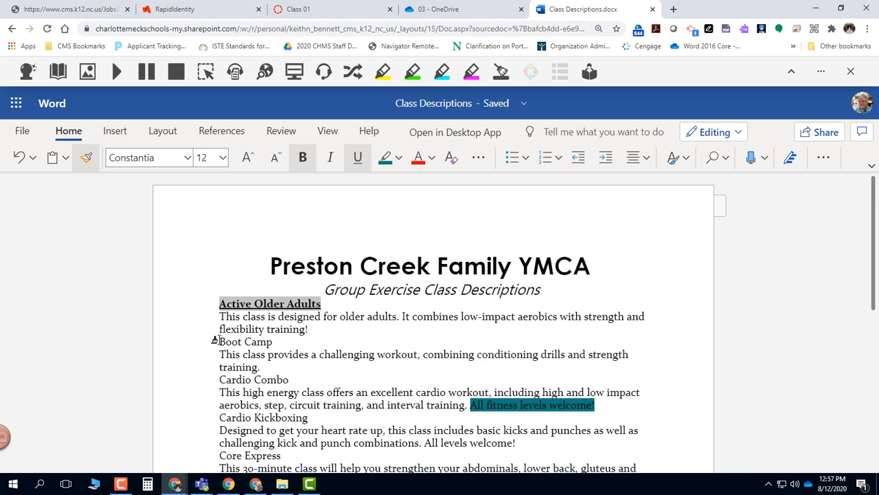
drag(219, 342, 272, 345)
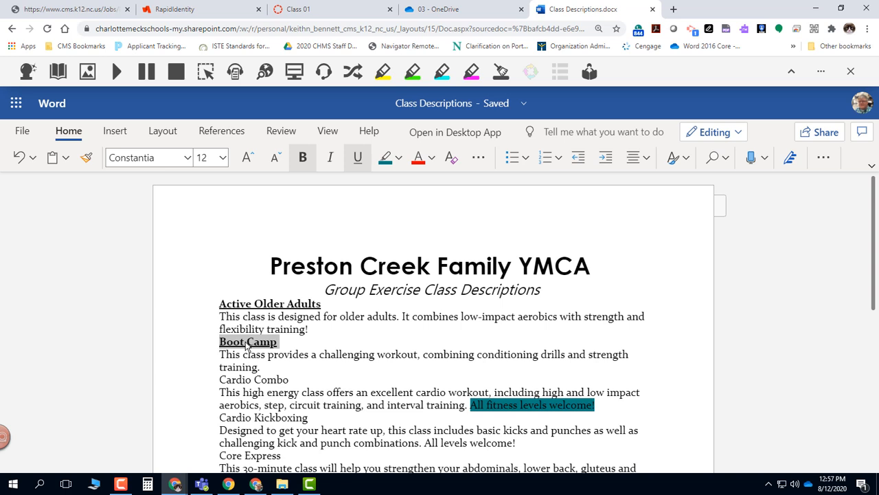
click(87, 161)
click(98, 225)
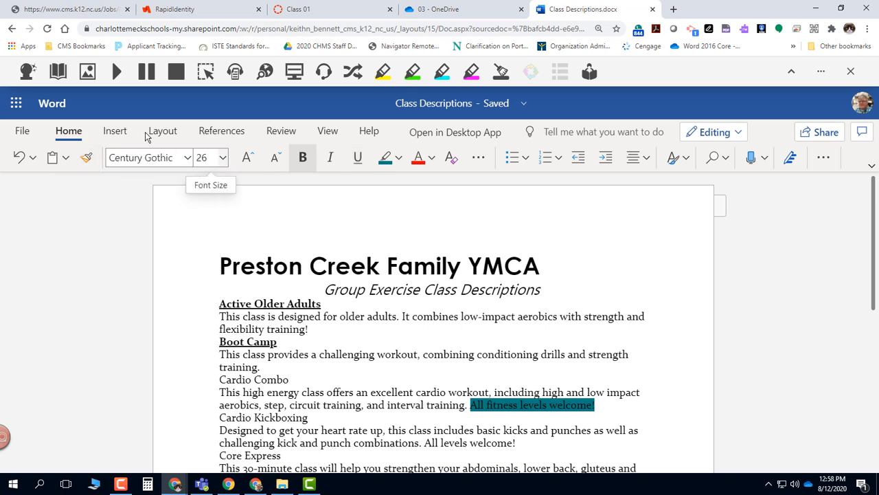
click(19, 163)
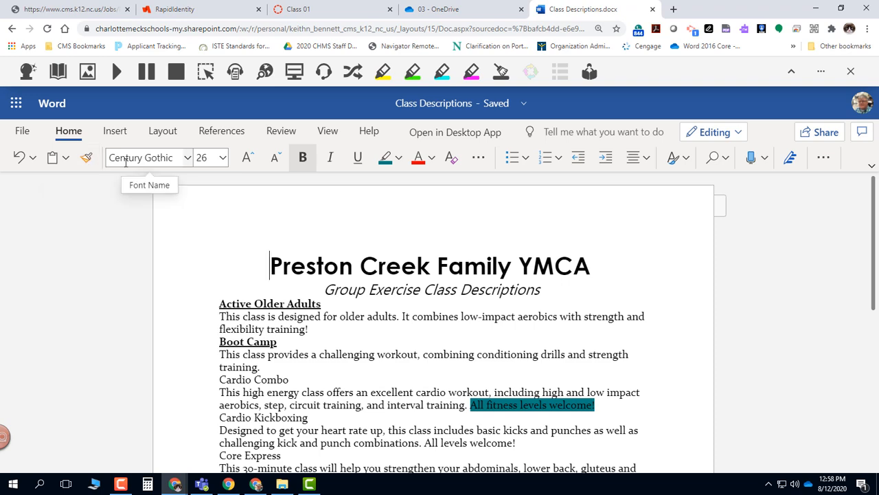
- Copy the "Boot Camp" heading's formatting to the "Cardio Combo" heading with Format Painter
click(388, 352)
scroll(388, 352, down, 3)
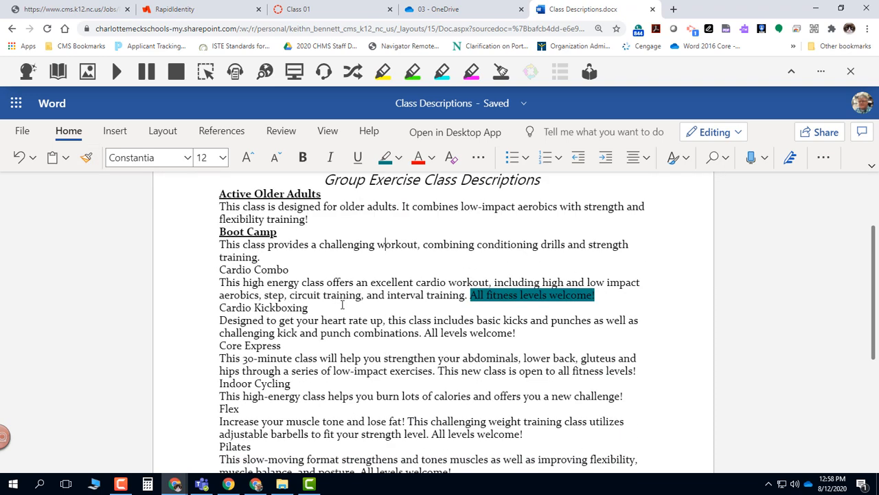
click(262, 232)
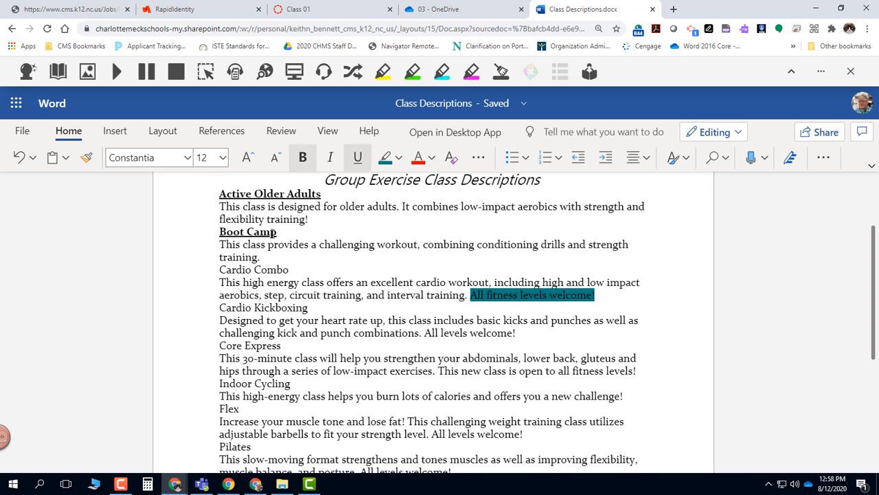
drag(277, 232, 219, 232)
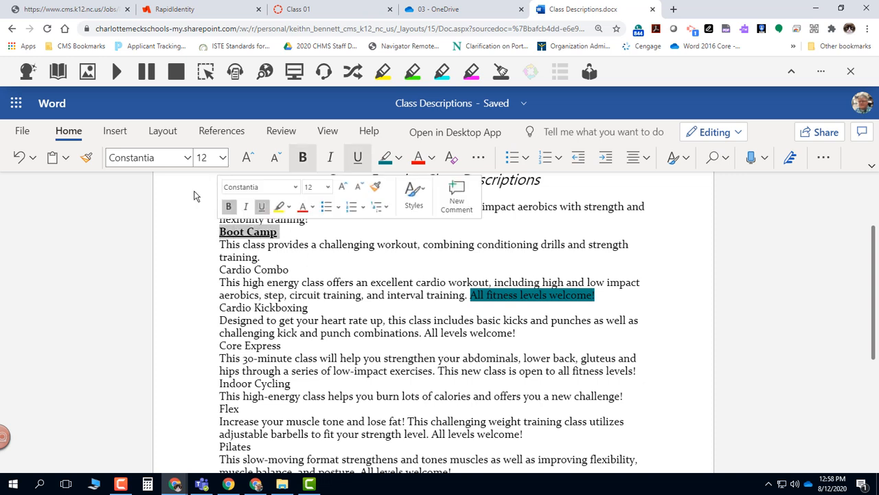
click(88, 158)
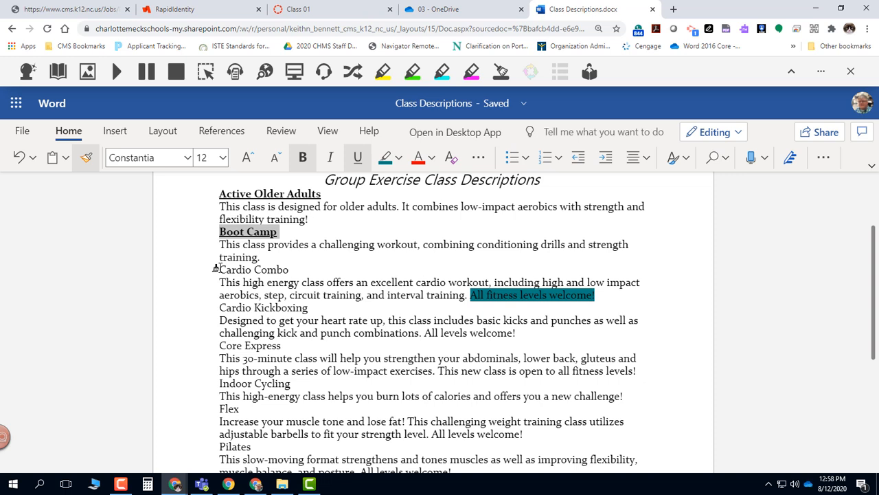
drag(216, 269, 290, 272)
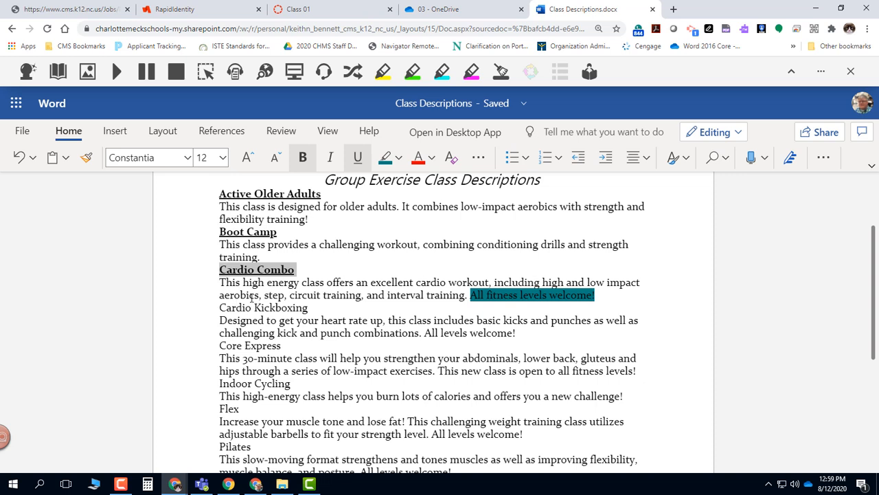
- Apply the same bold, underlined heading formatting to "Cardio Kickboxing" and "Core Express" with Format Painter
click(98, 169)
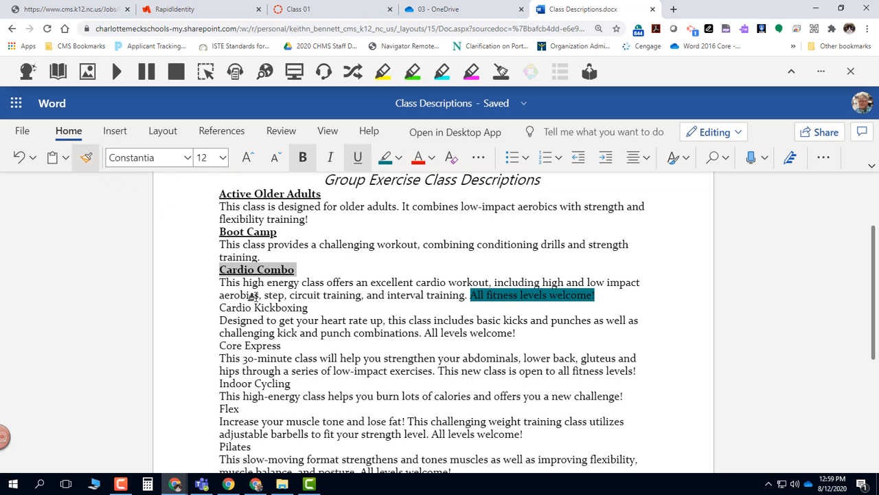
mouse_move(219, 307)
mouse_down()
mouse_move(279, 320)
mouse_move(317, 309)
mouse_up()
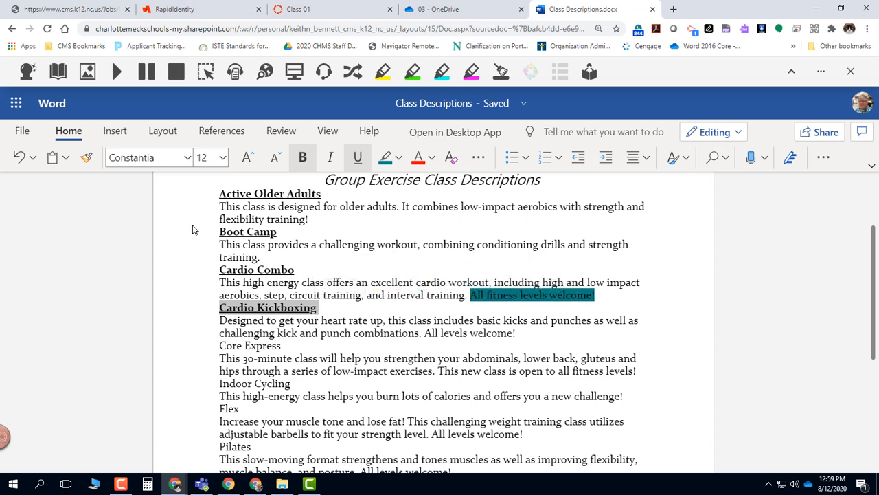
click(88, 162)
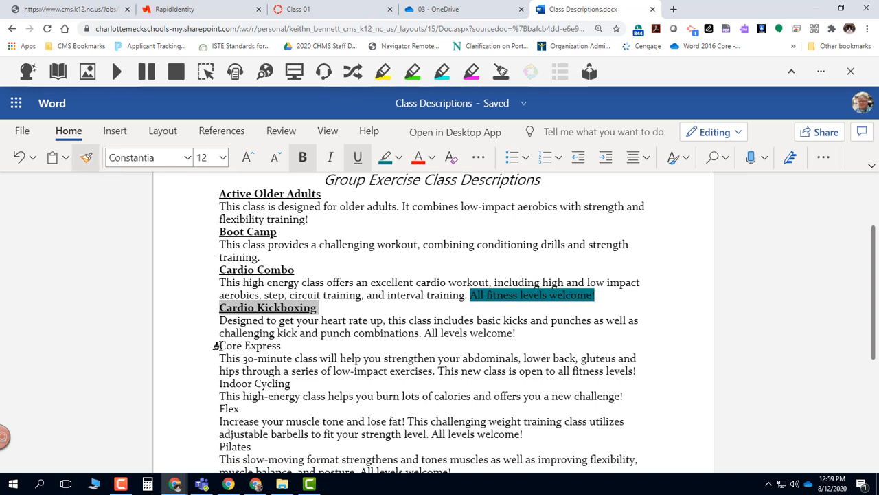
drag(220, 345, 283, 347)
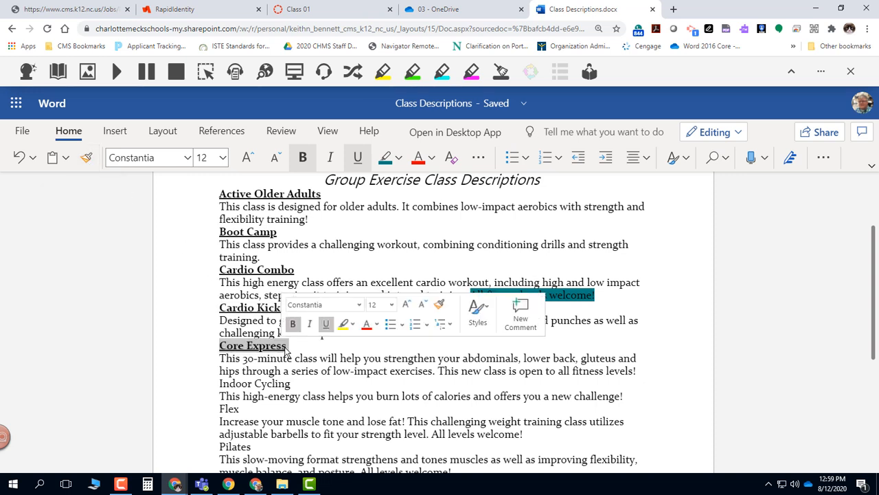
- Carry the bold, underlined heading formatting over to "Indoor Cycling" and "Flex" with Format Painter
click(86, 158)
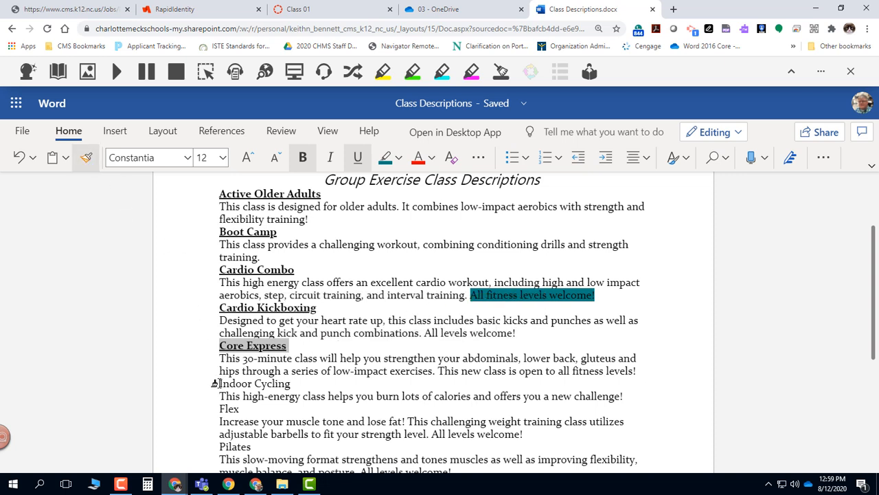
drag(215, 383, 291, 390)
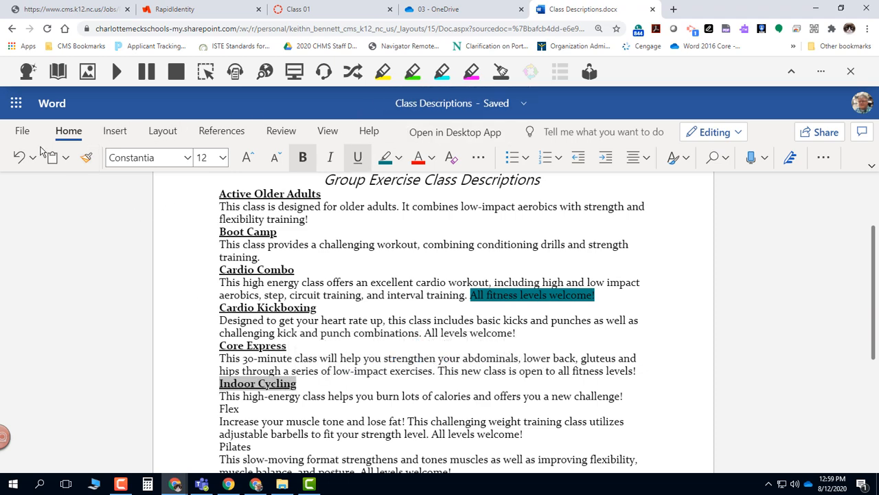
click(87, 158)
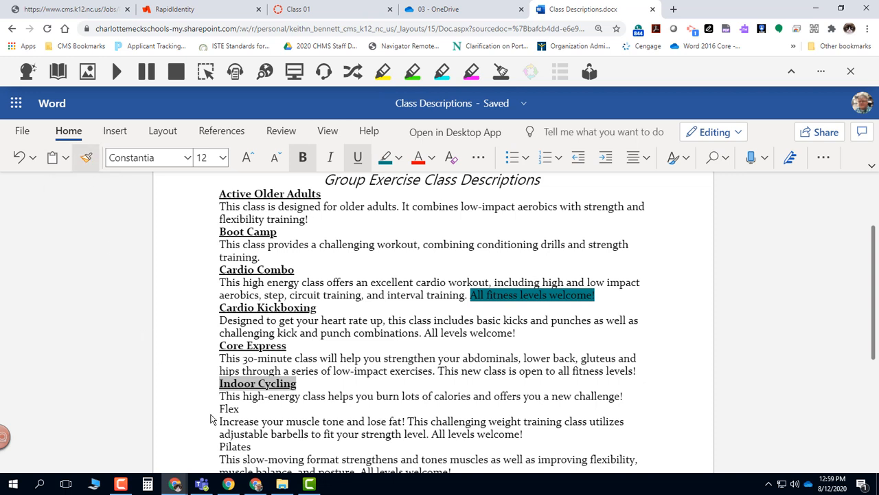
drag(219, 408, 240, 408)
- Paint the "Flex" heading's bold, underlined formatting onto the remaining class headings, "Pilates" and "Yoga"
scroll(221, 395, down, 2)
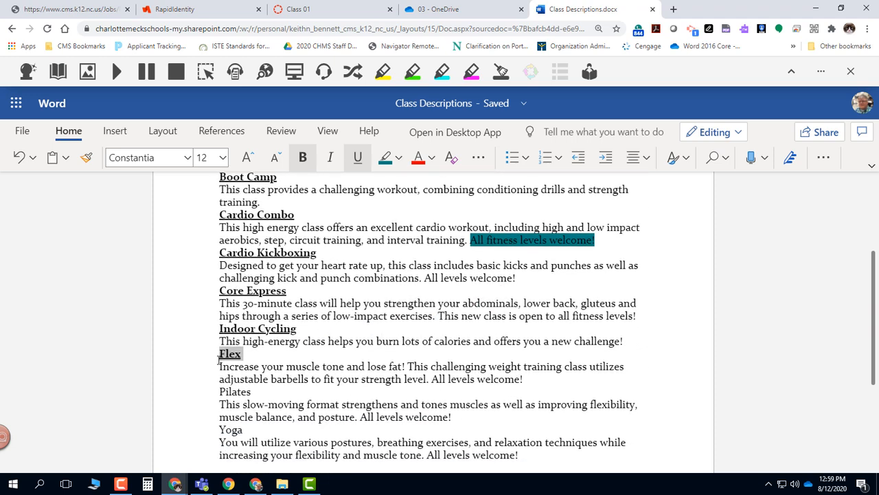
click(85, 158)
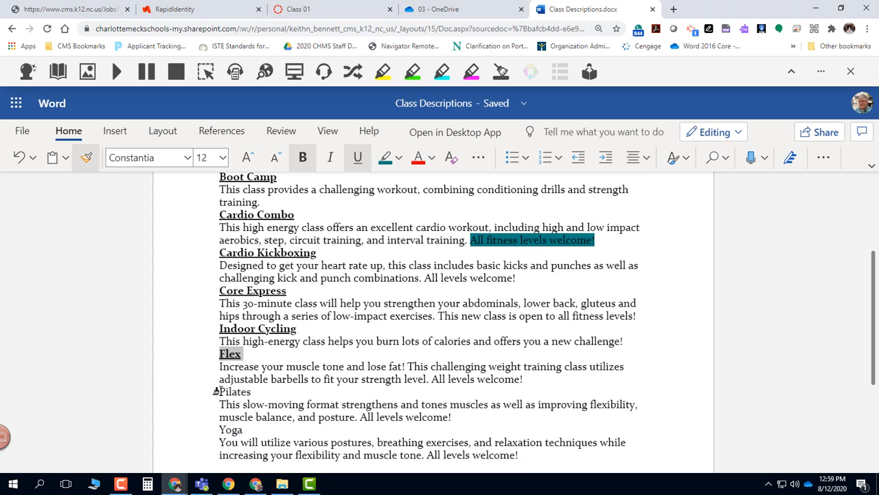
drag(219, 392, 253, 393)
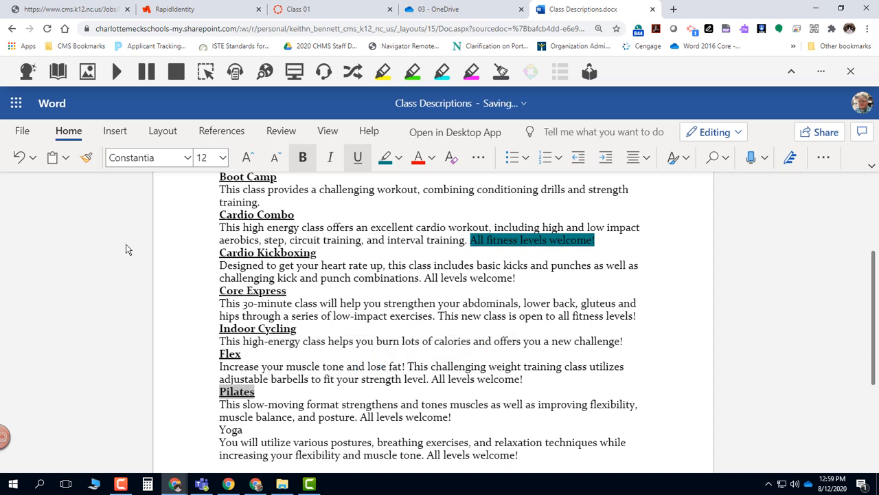
click(87, 158)
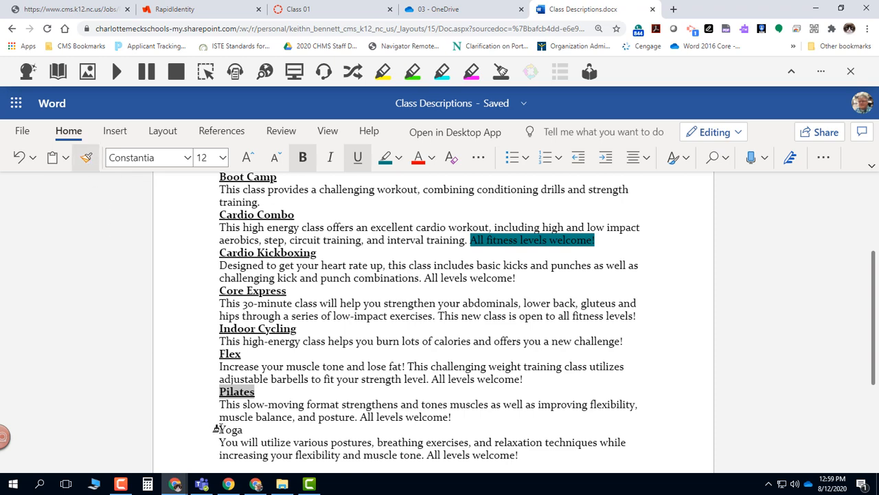
drag(219, 430, 245, 431)
scroll(320, 363, down, 3)
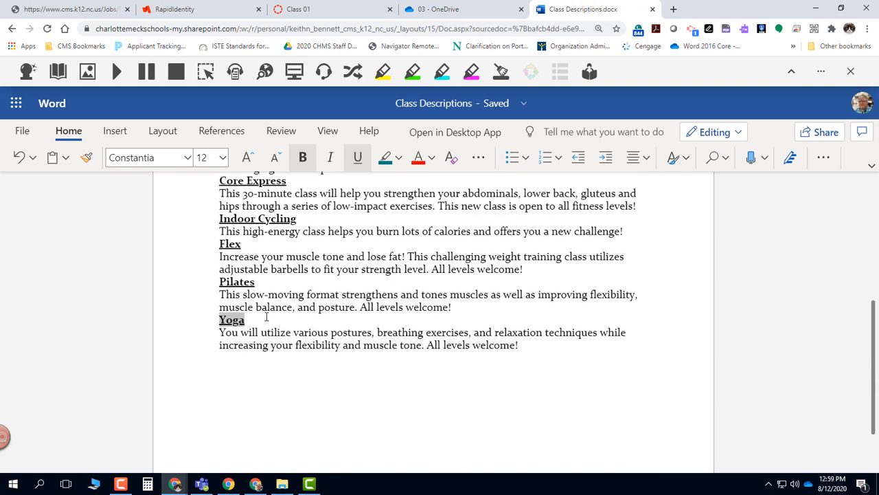
scroll(254, 285, up, 6)
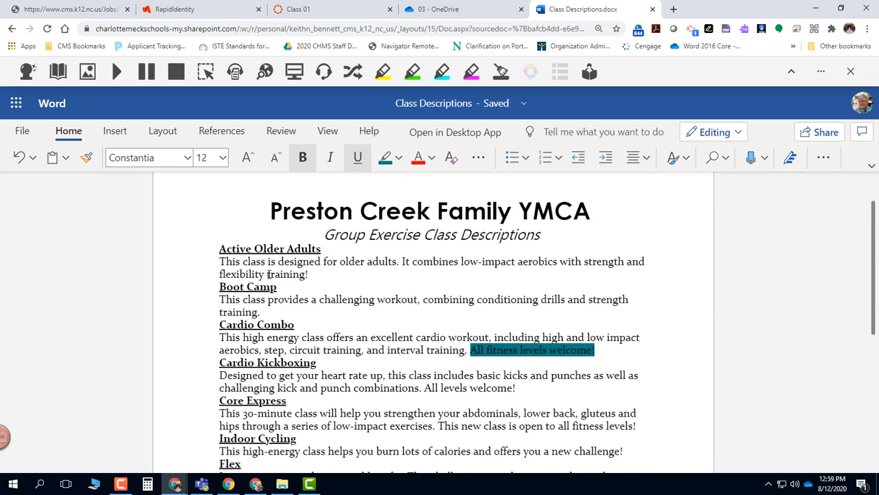